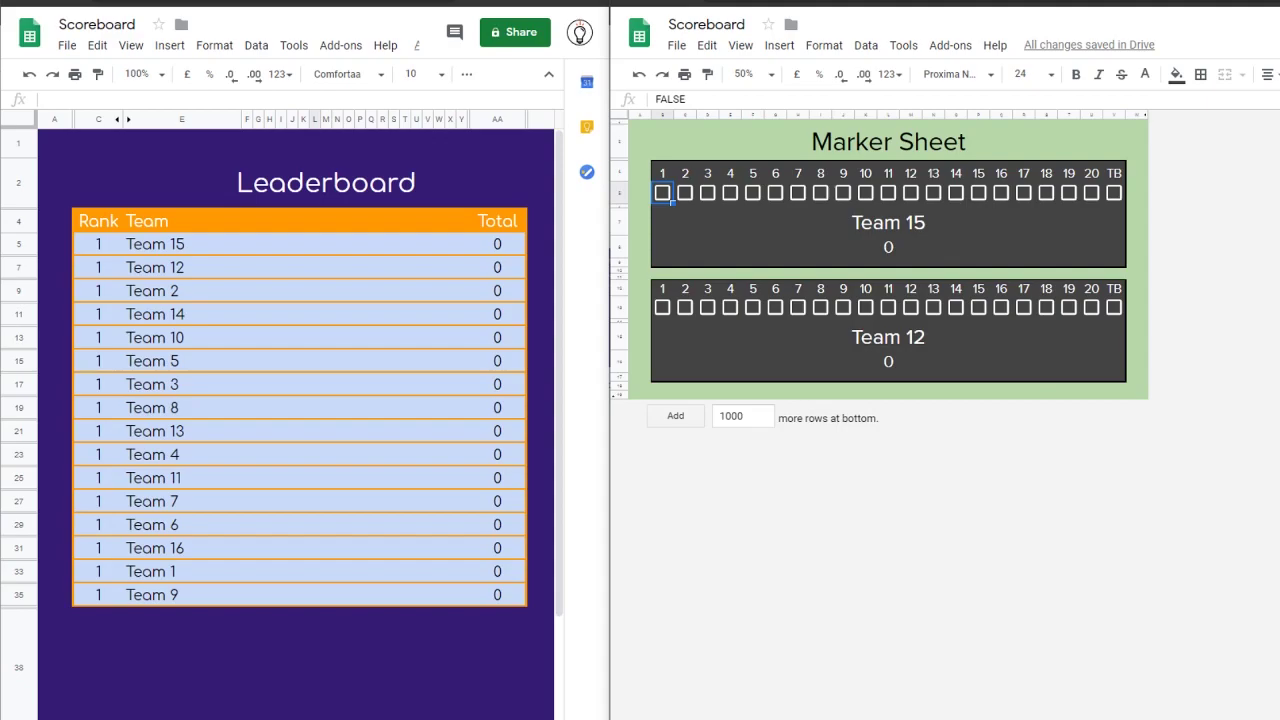
# Select answer cells in the first team's row, ending on its first answer
pyautogui.hotkey('ctrl', 'shift', 'Right')
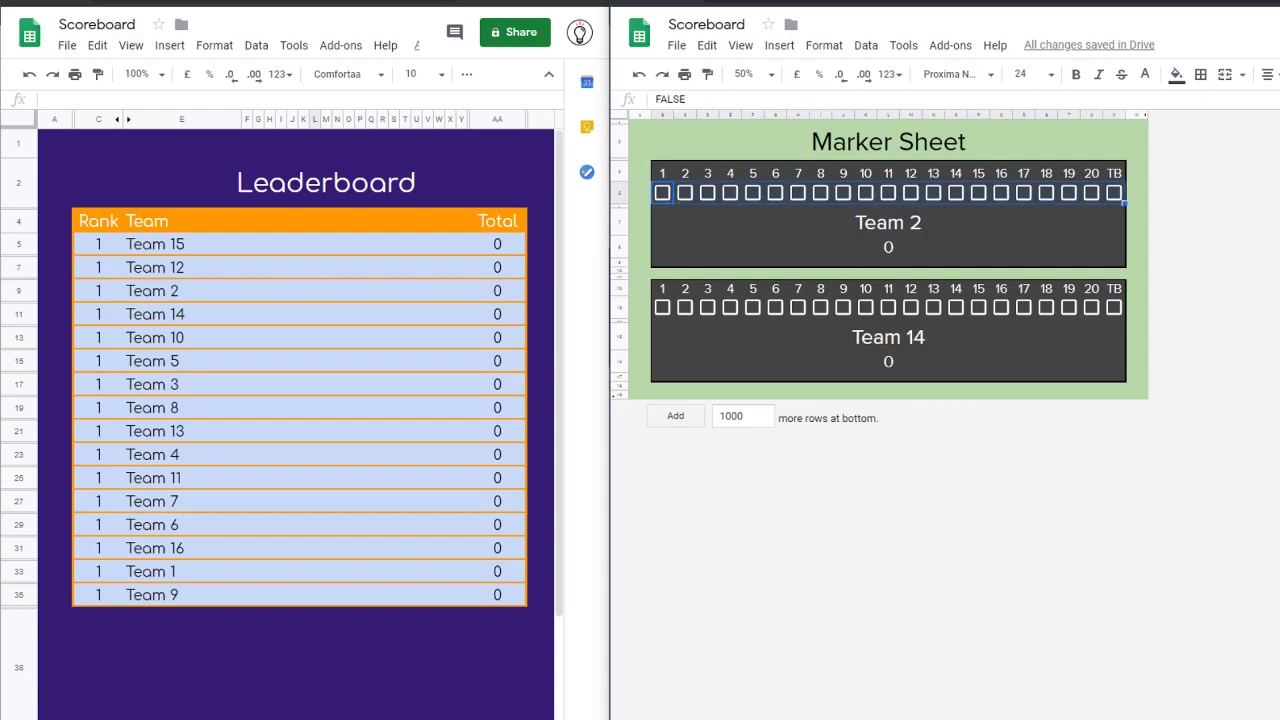
pyautogui.click(662, 307)
pyautogui.moveTo(662, 192); pyautogui.dragTo(888, 192)
pyautogui.click(662, 192)
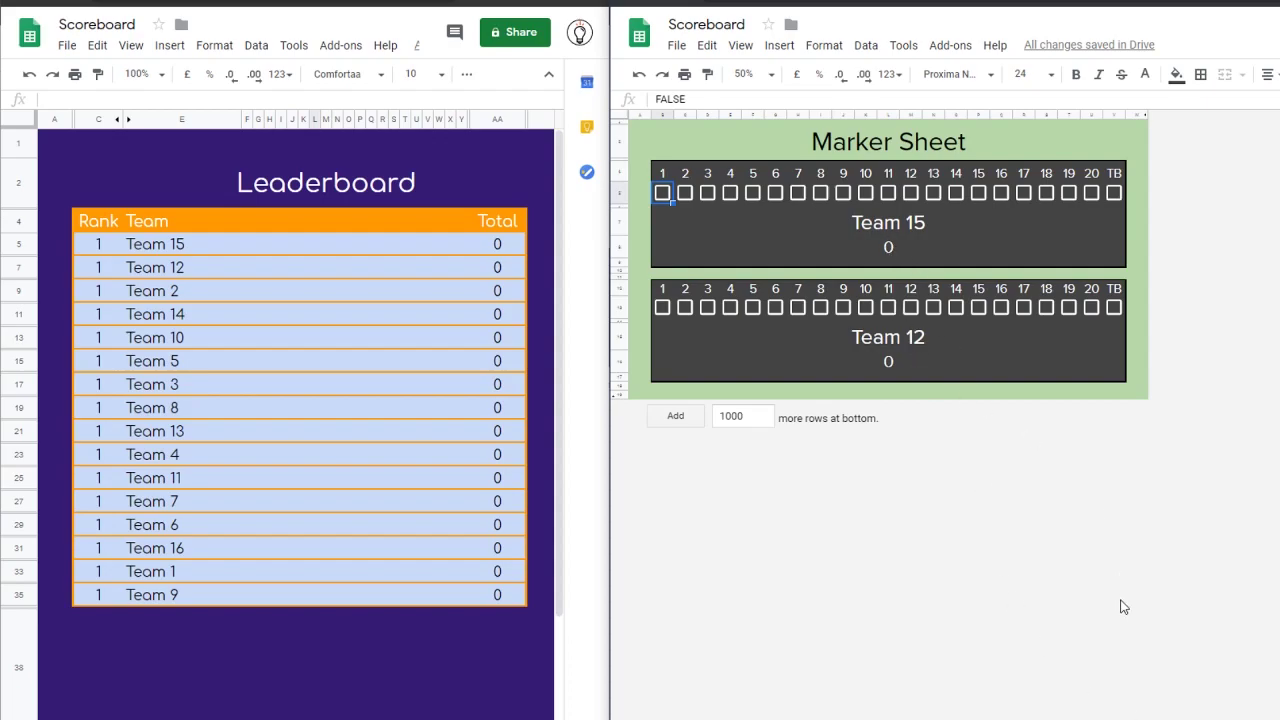
# Check the random number in cell A2 of the calculation sheet, then tick Team 15's first answer
pyautogui.hotkey('ctrl', 'shift', 'pagedown')
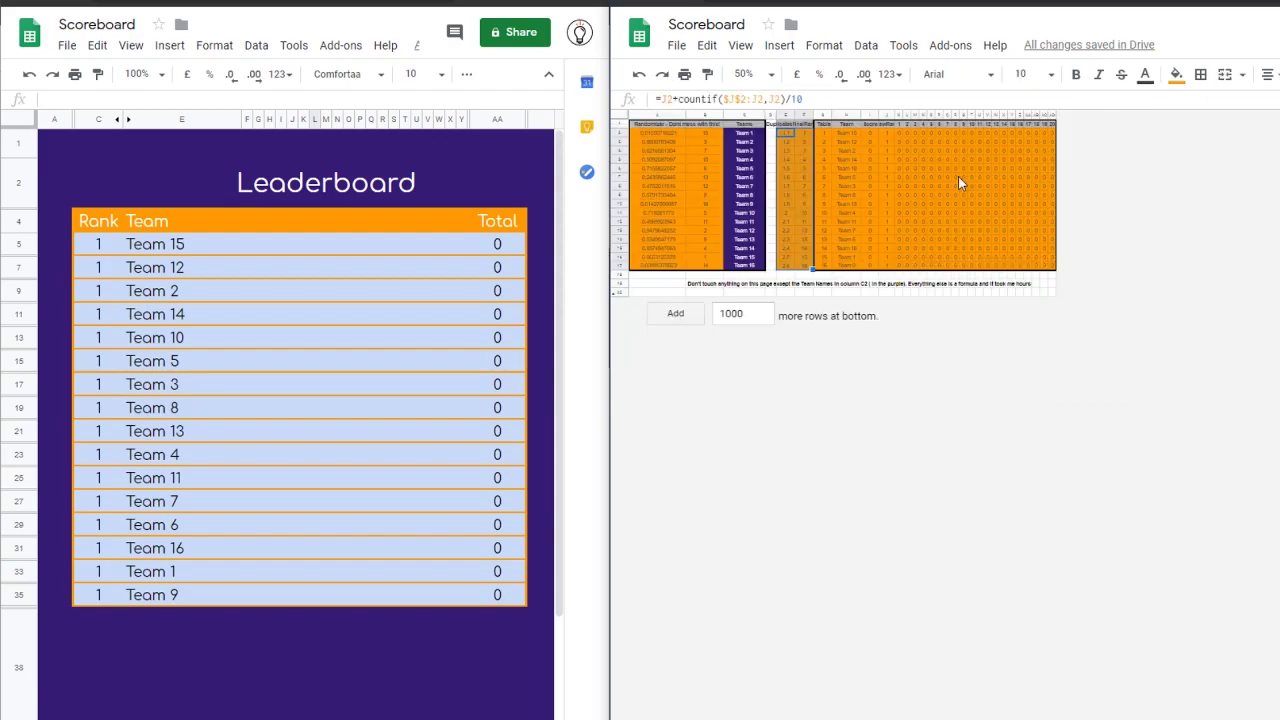
pyautogui.click(646, 132)
pyautogui.hotkey('ctrl', 'shift', 'pageup')
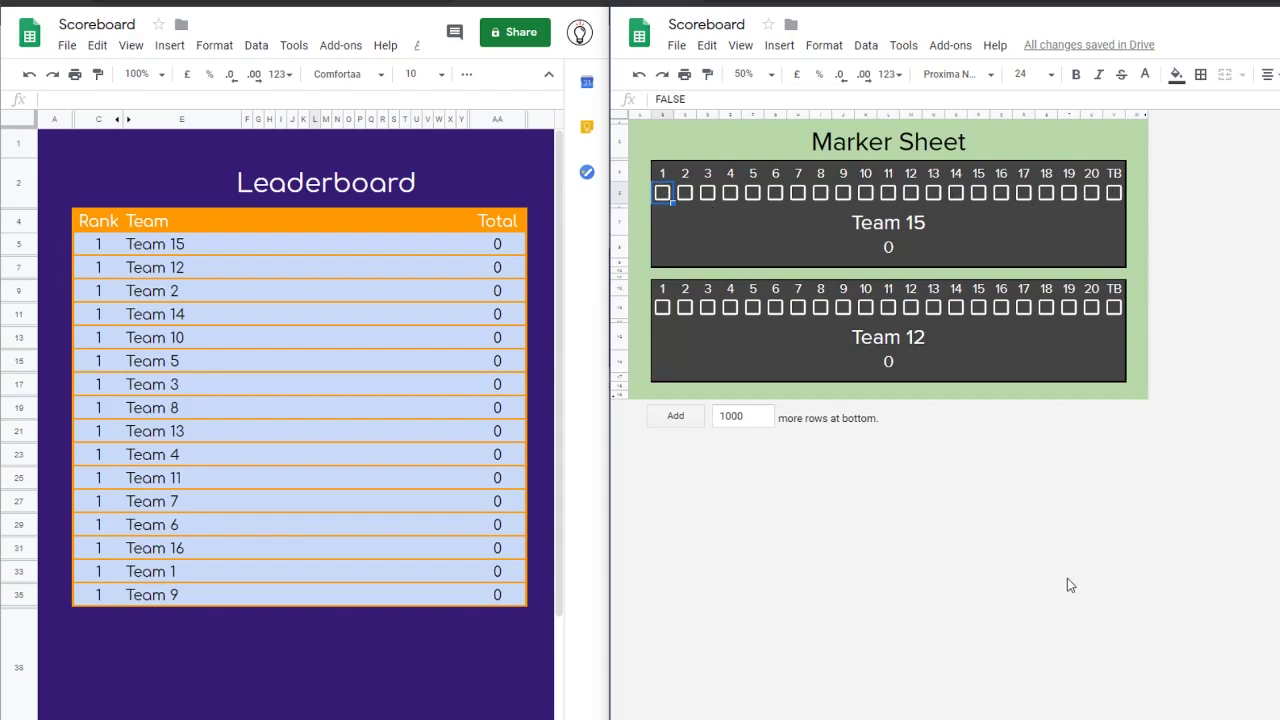
pyautogui.click(660, 192)
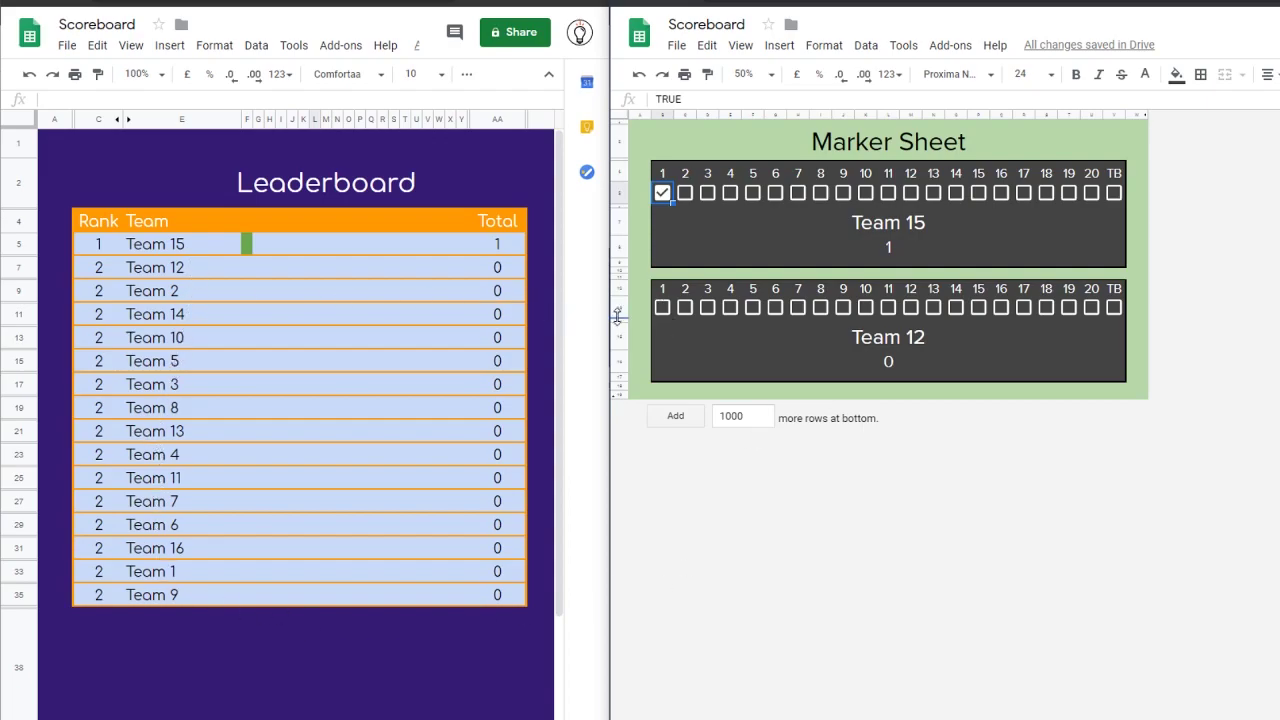
# Tick answers 1–4 for Team 12 and answers 2 and 3 for Team 15
pyautogui.click(661, 307)
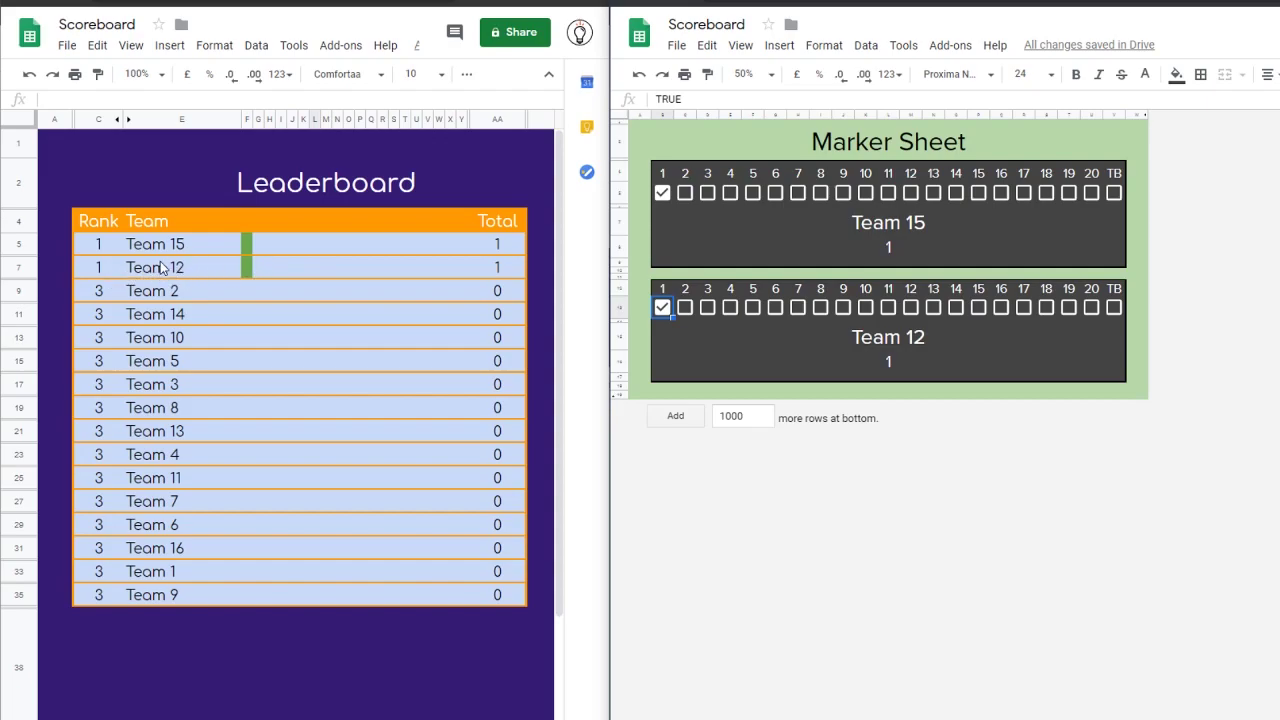
pyautogui.click(685, 307)
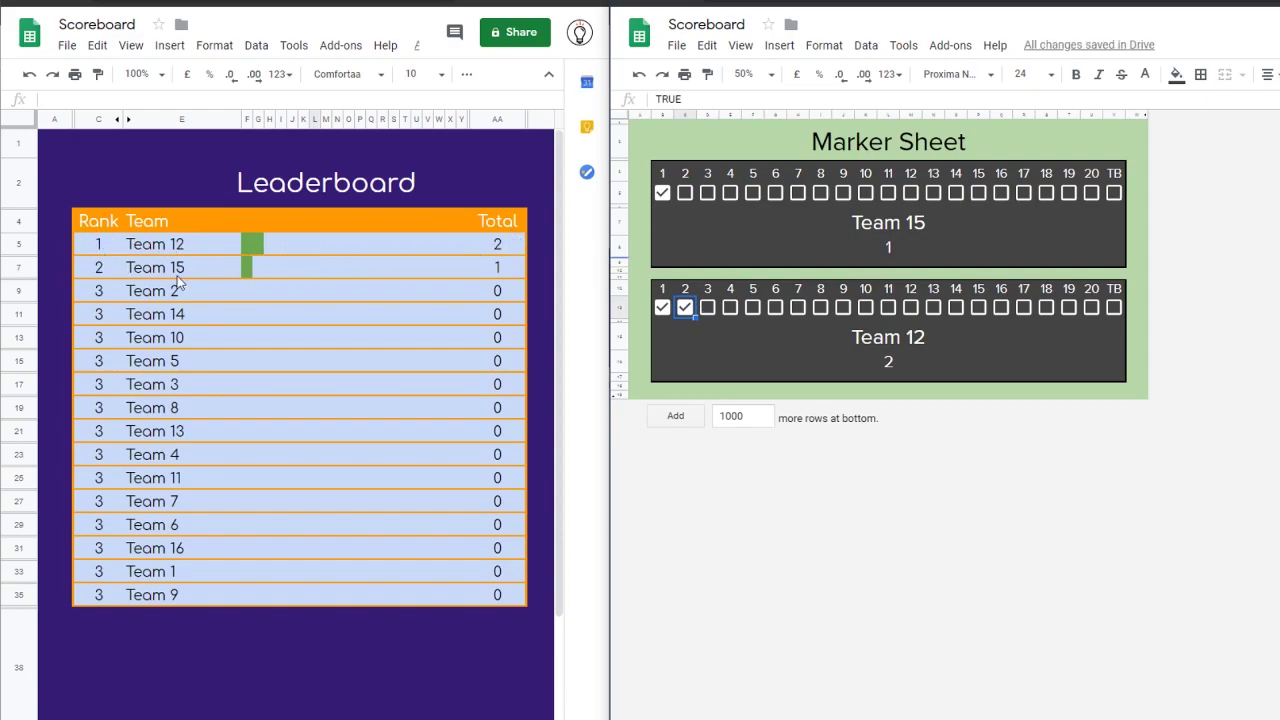
pyautogui.click(710, 310)
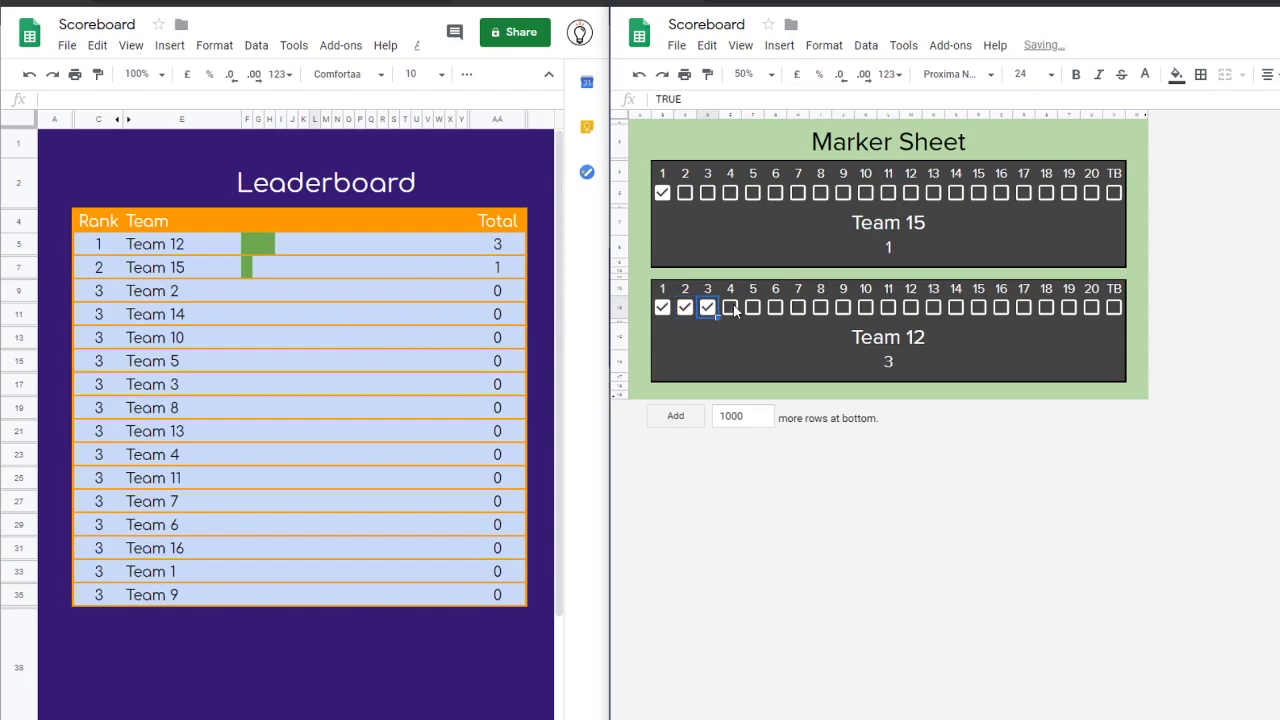
pyautogui.click(731, 308)
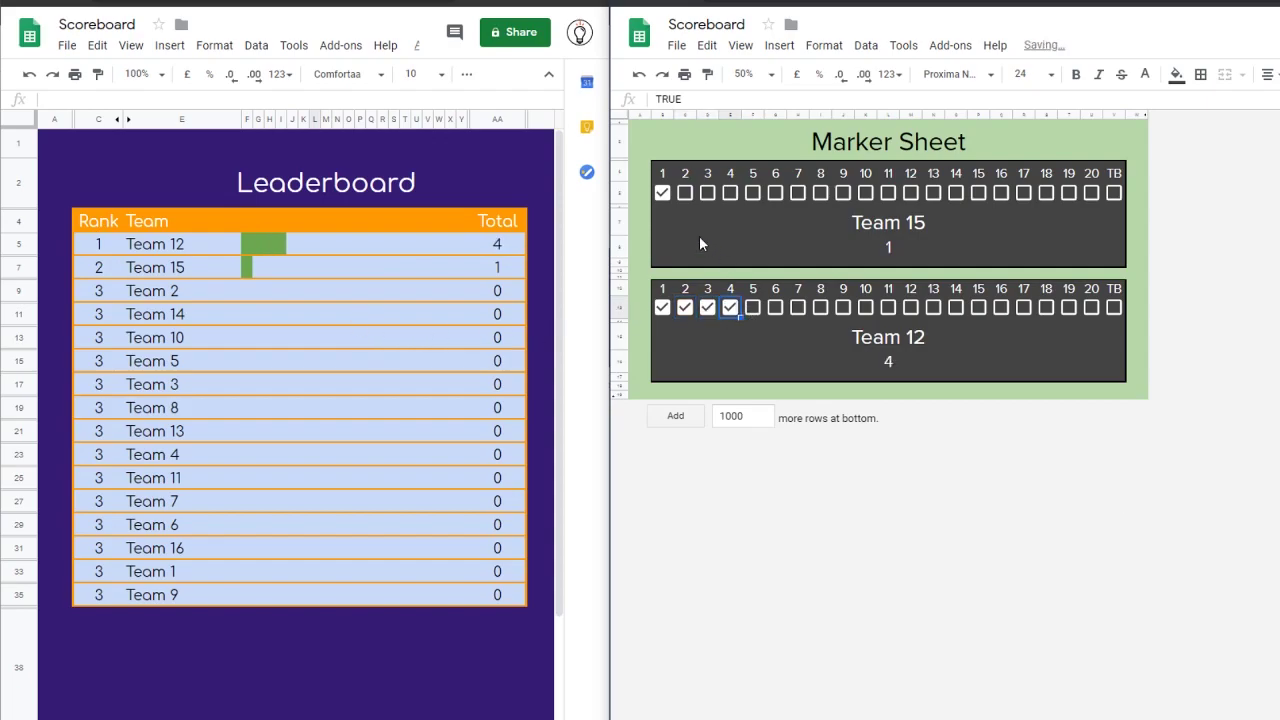
pyautogui.click(684, 193)
pyautogui.click(707, 193)
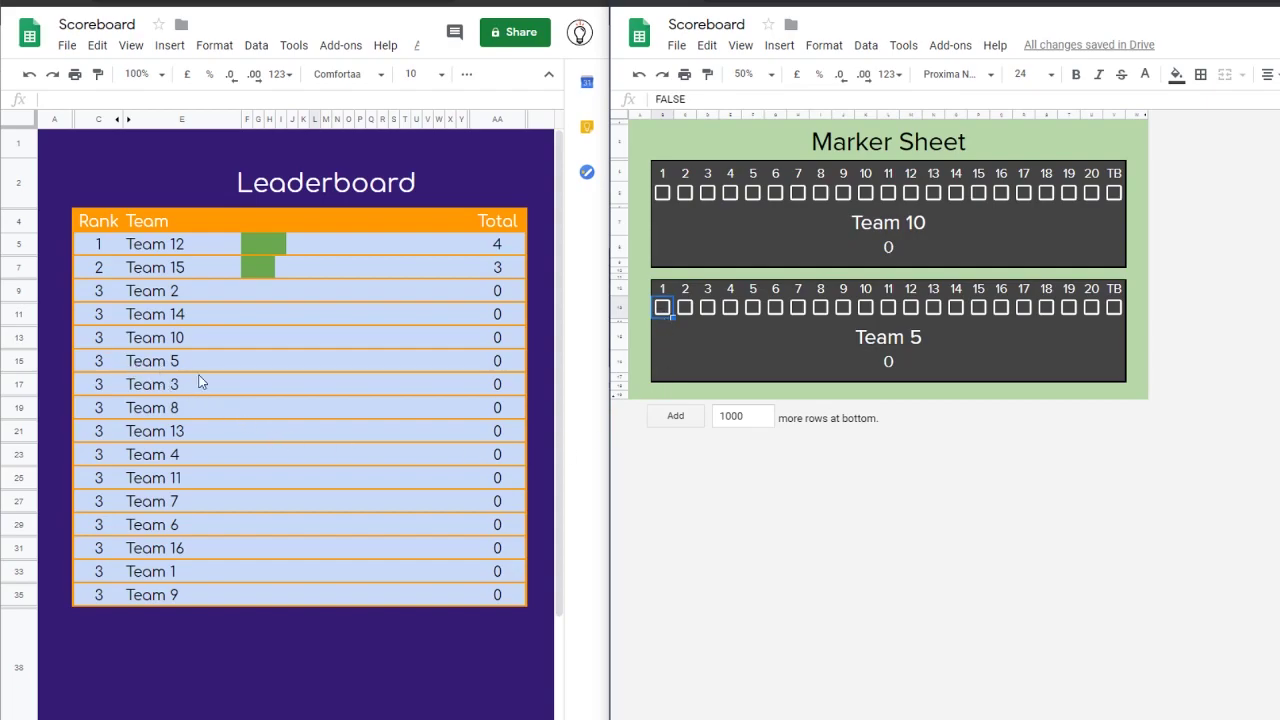
# Tick Team 5's answers 1, 3, 4 and 7 as correct
pyautogui.click(657, 308)
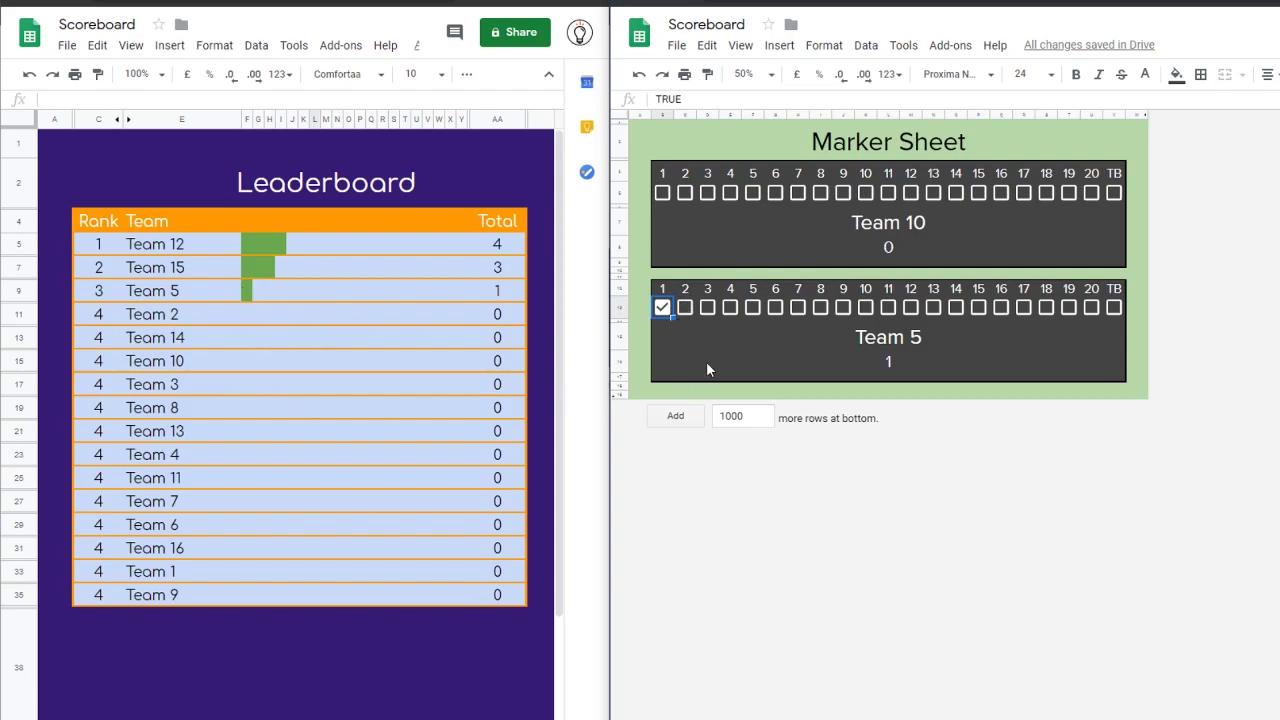
pyautogui.click(709, 309)
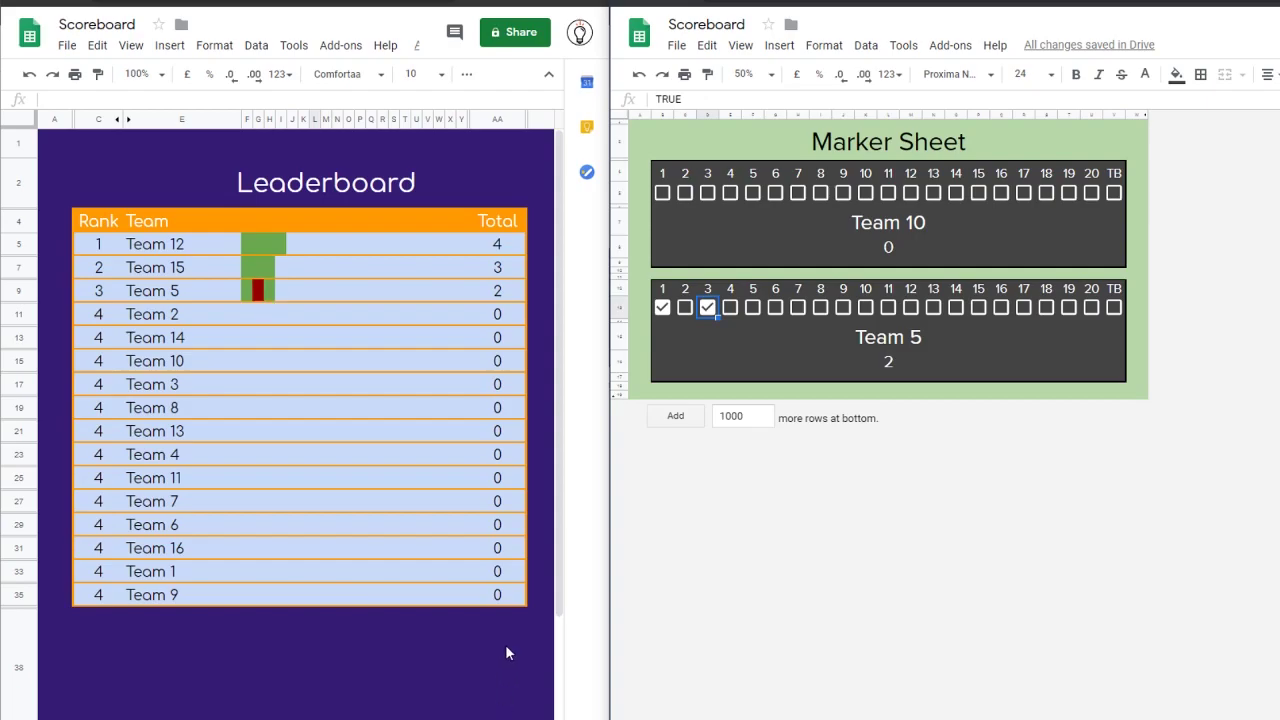
pyautogui.click(729, 309)
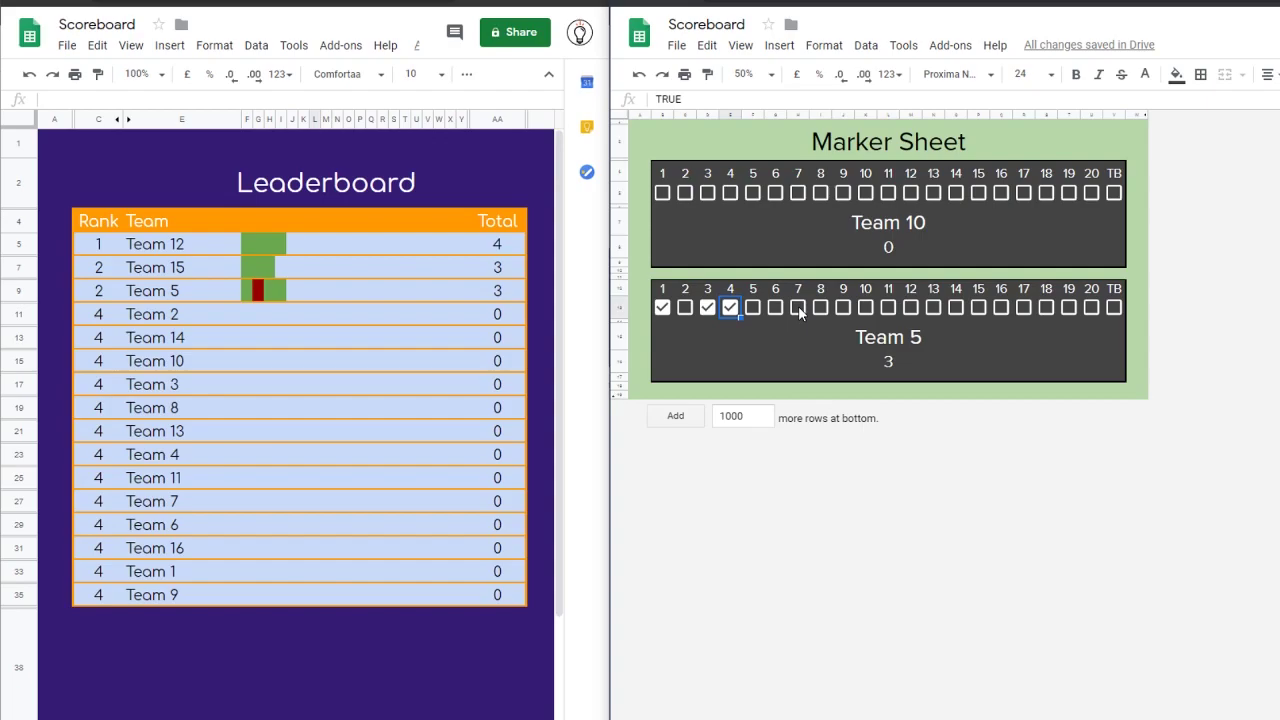
pyautogui.click(798, 306)
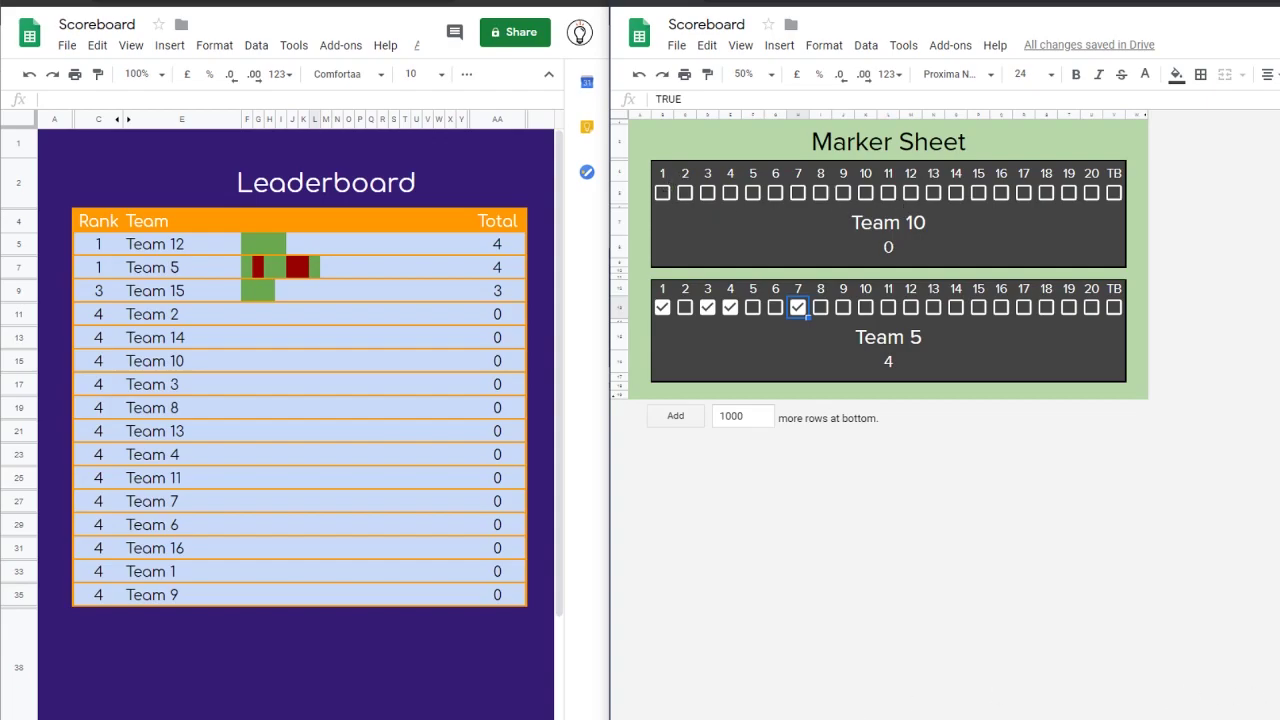
# Tick Team 3's answers 1 through 8 as correct
pyautogui.click(662, 193)
pyautogui.click(685, 193)
pyautogui.click(708, 193)
pyautogui.click(730, 193)
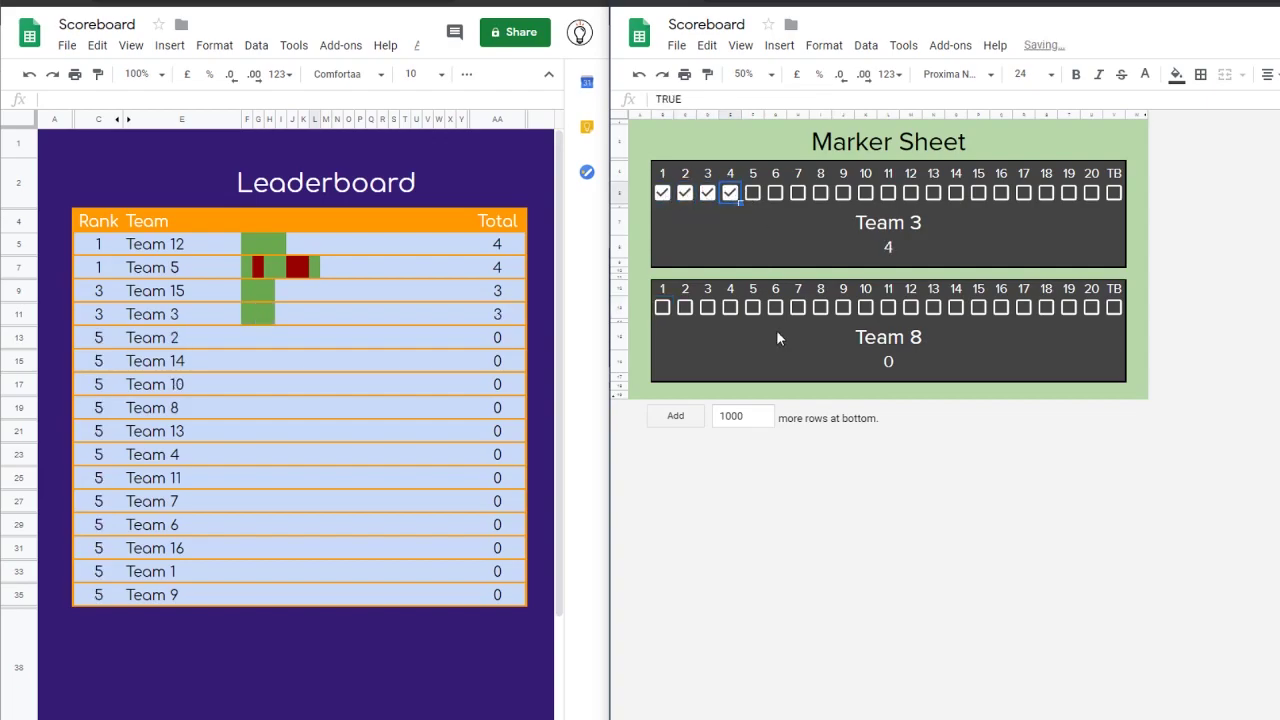
pyautogui.click(753, 193)
pyautogui.click(775, 193)
pyautogui.click(798, 193)
pyautogui.click(820, 193)
# Tick Team 8's answers 1–5 and Team 4's first answer as correct
pyautogui.click(662, 307)
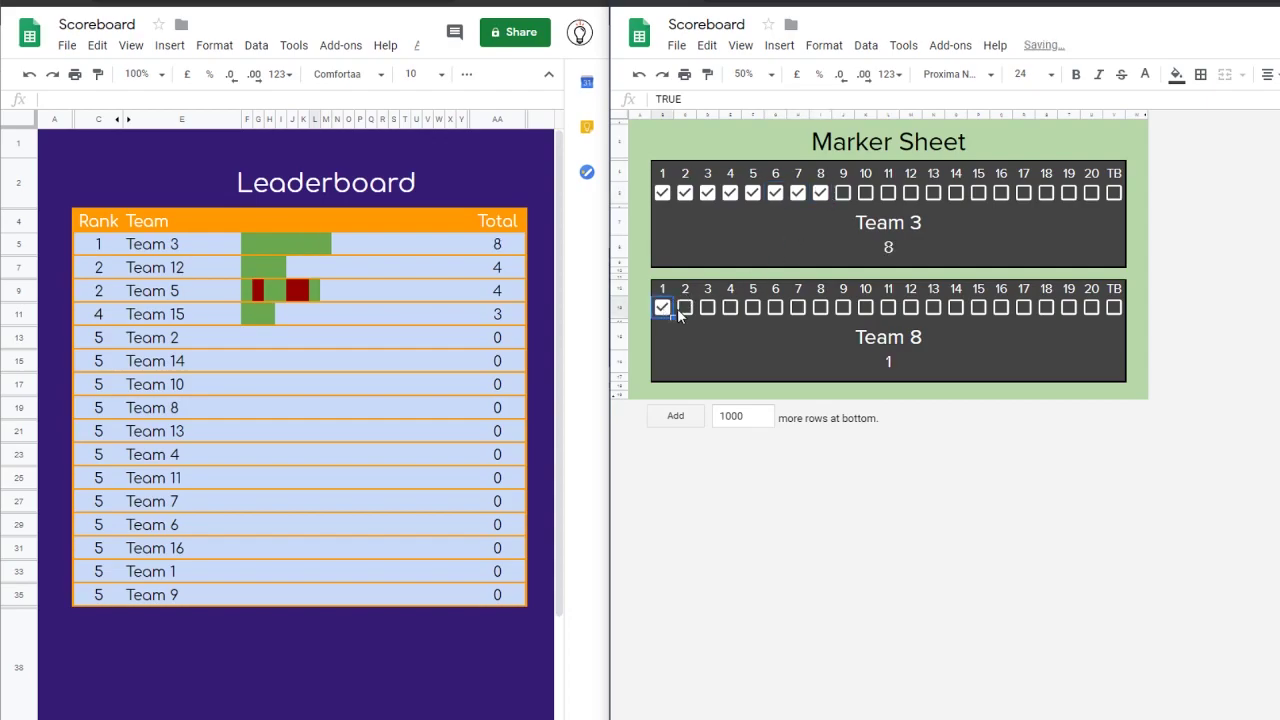
pyautogui.click(685, 307)
pyautogui.click(708, 307)
pyautogui.click(730, 307)
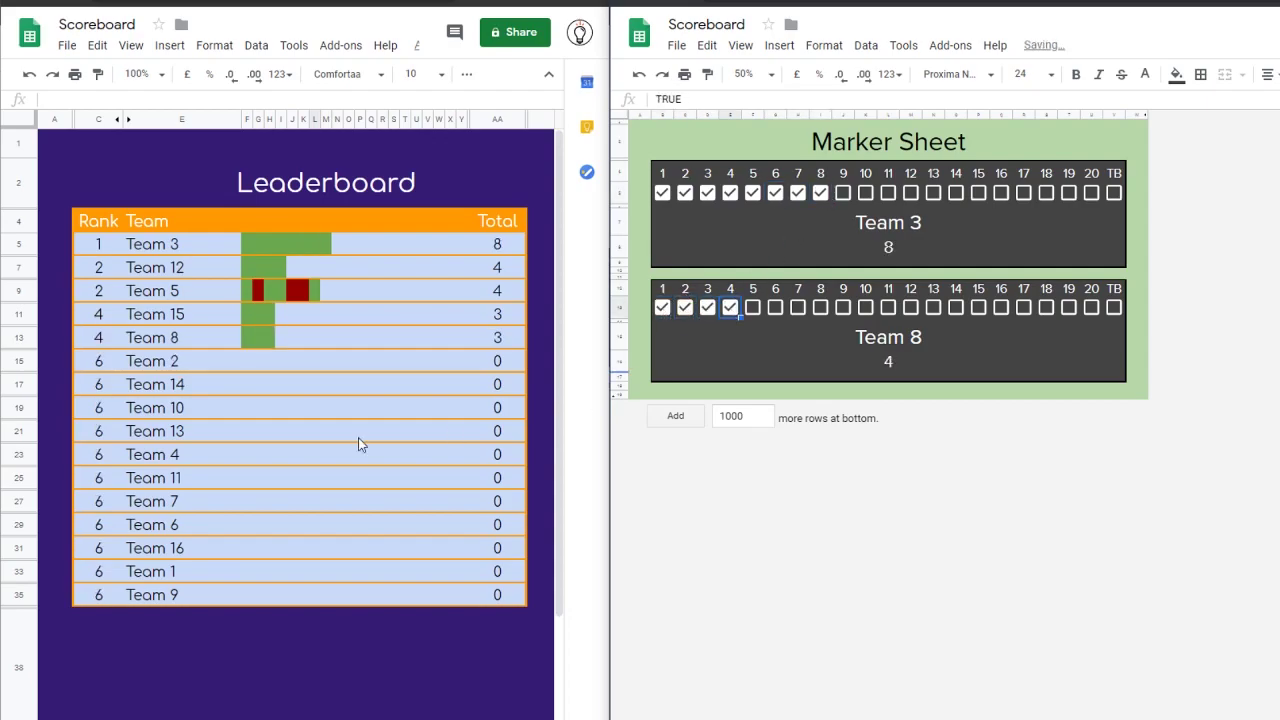
pyautogui.click(752, 307)
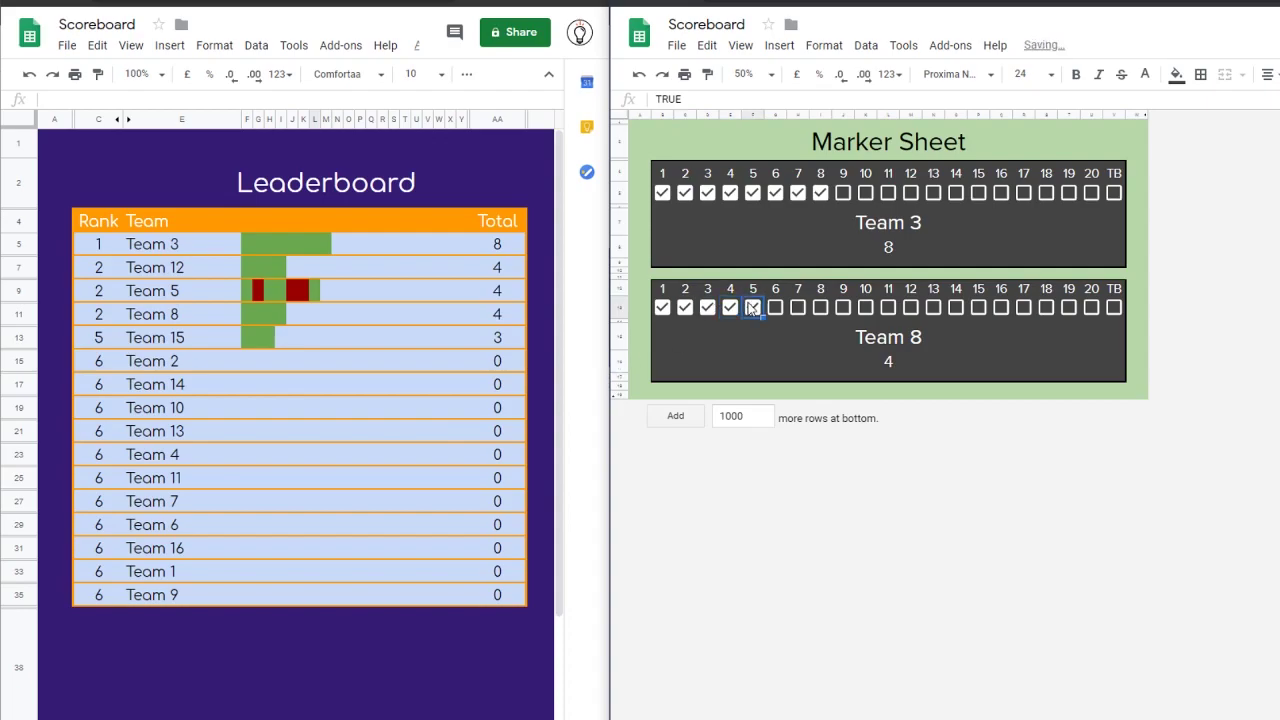
pyautogui.click(662, 307)
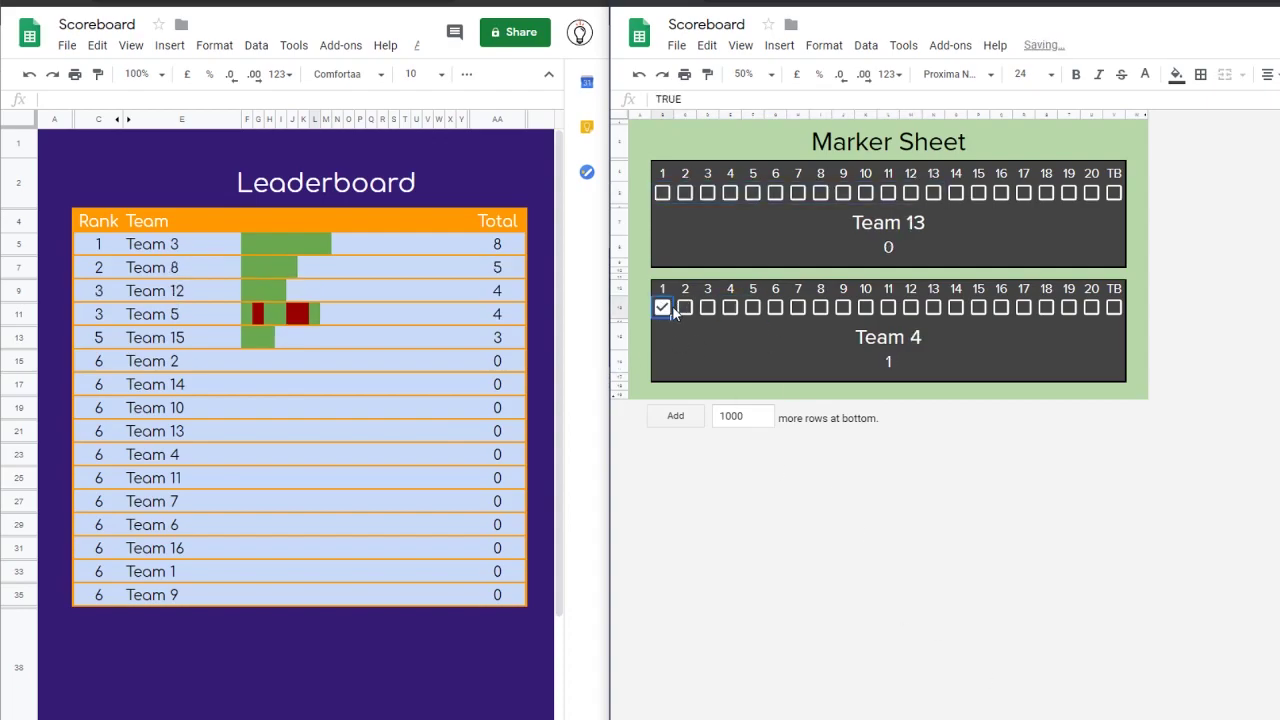
# Tick Team 4's answers 2 through 6, bringing it to 6 points
pyautogui.click(685, 307)
pyautogui.click(708, 307)
pyautogui.click(752, 307)
pyautogui.click(730, 307)
pyautogui.click(775, 307)
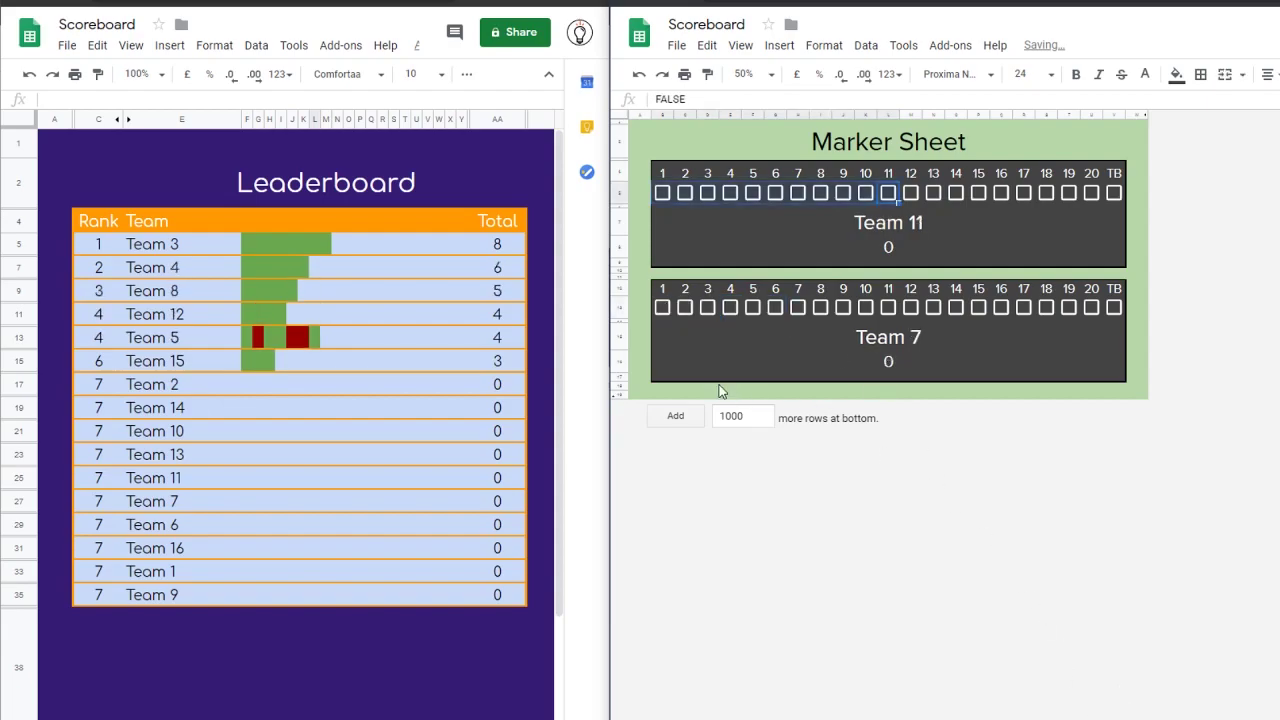
# Tick Team 7's answers 1, 3–11 and 13 as correct
pyautogui.click(663, 307)
pyautogui.click(707, 307)
pyautogui.click(730, 307)
pyautogui.click(752, 307)
pyautogui.click(775, 307)
pyautogui.click(797, 307)
pyautogui.click(820, 307)
pyautogui.click(843, 307)
pyautogui.click(865, 307)
pyautogui.click(898, 313)
pyautogui.click(888, 307)
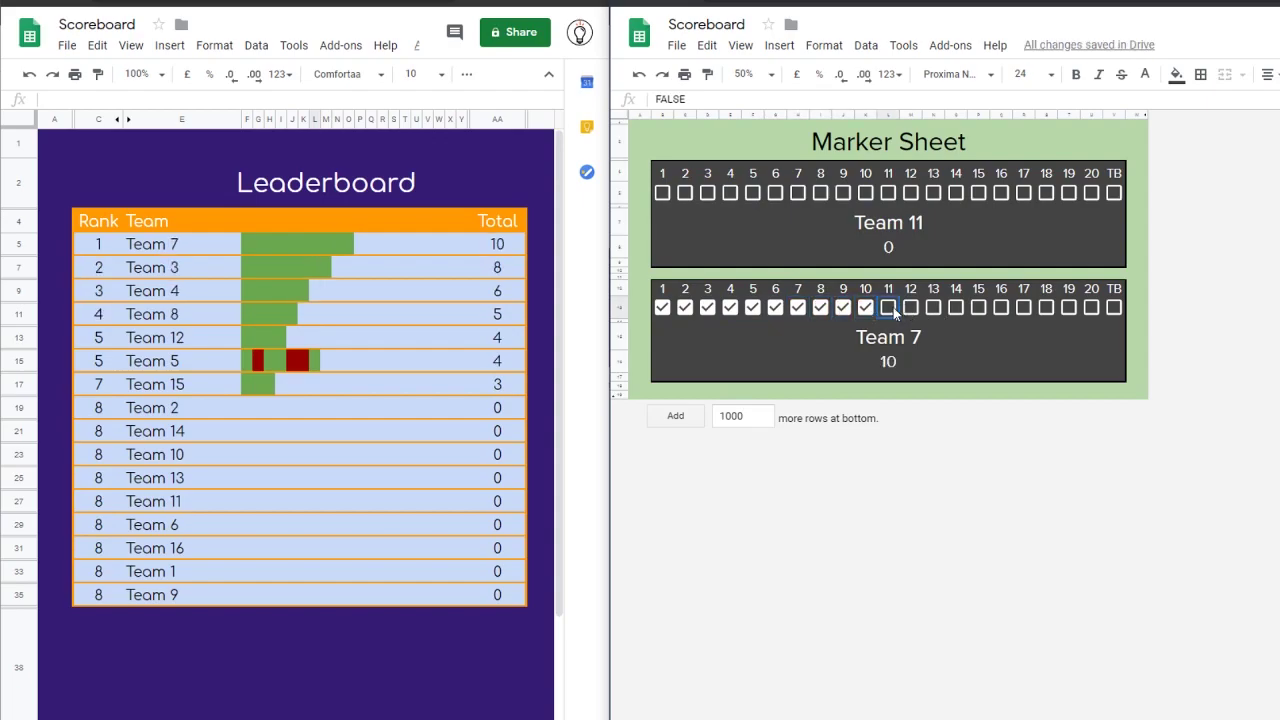
pyautogui.click(933, 307)
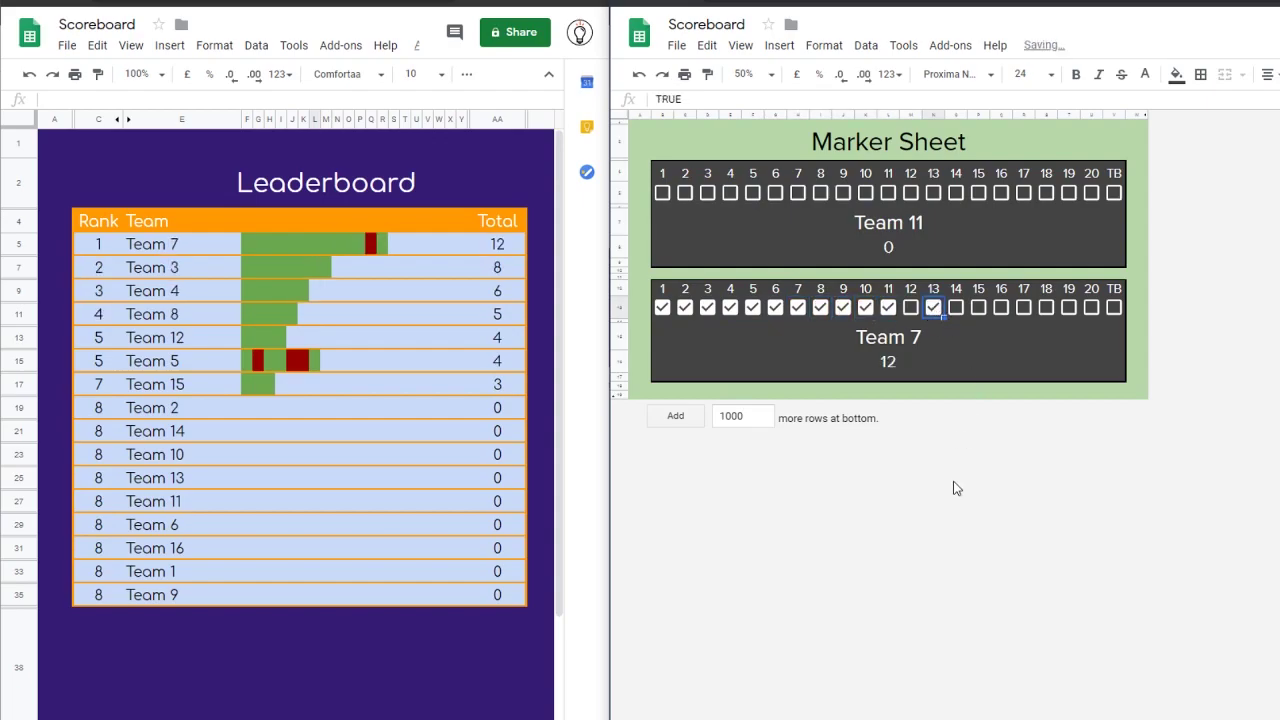